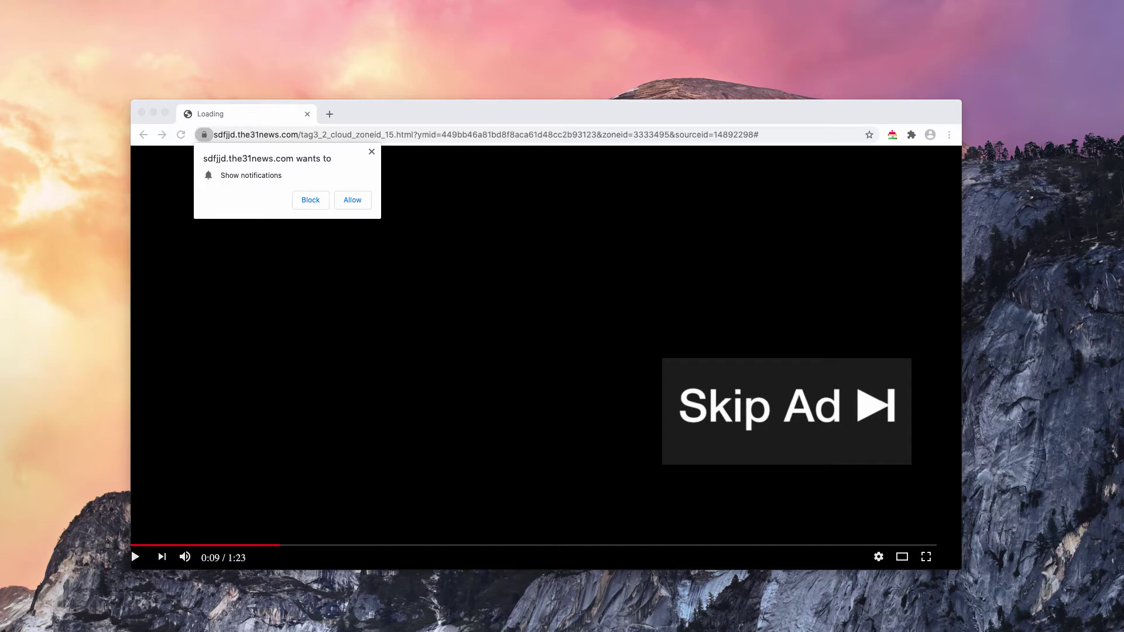
Allow the pop-up site to show notifications in Chrome.
click(381, 115)
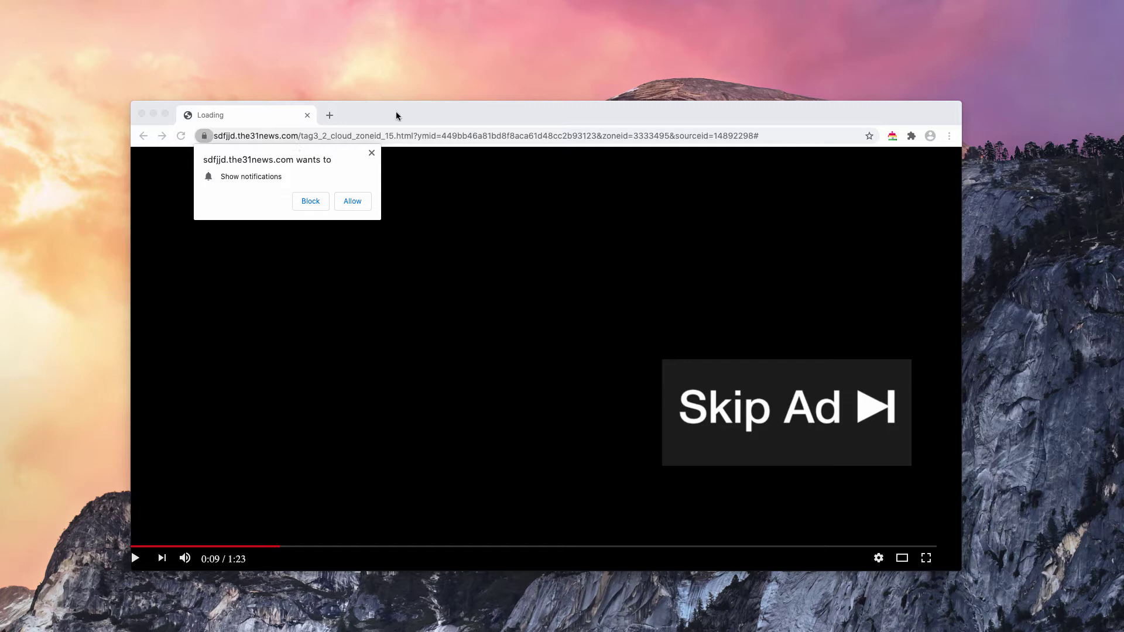
drag(396, 112, 399, 111)
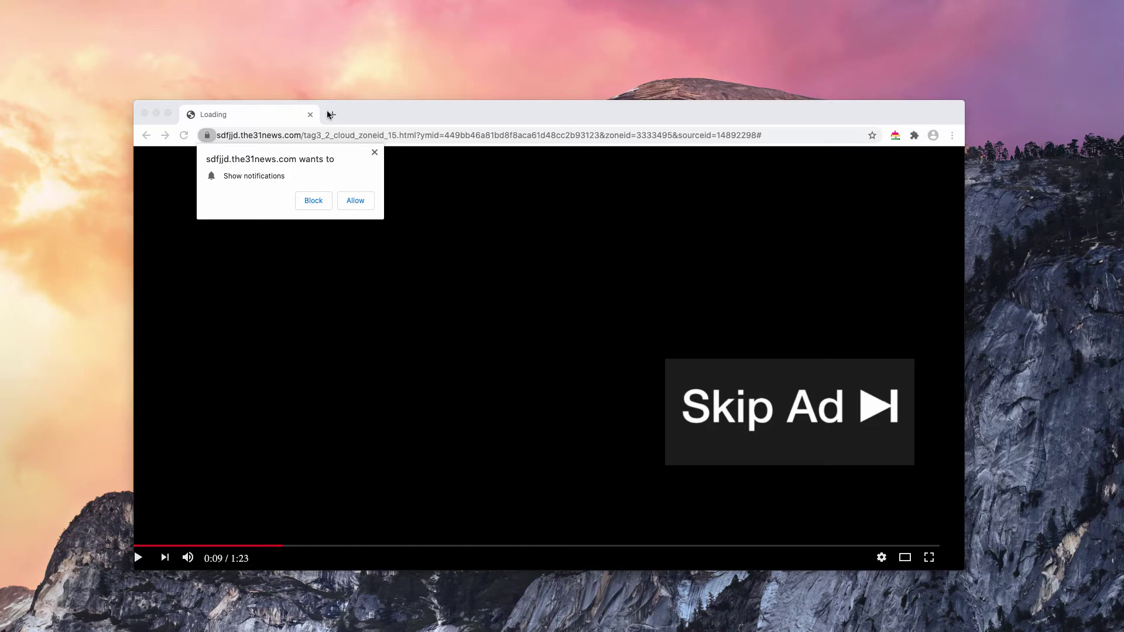
drag(458, 116, 461, 122)
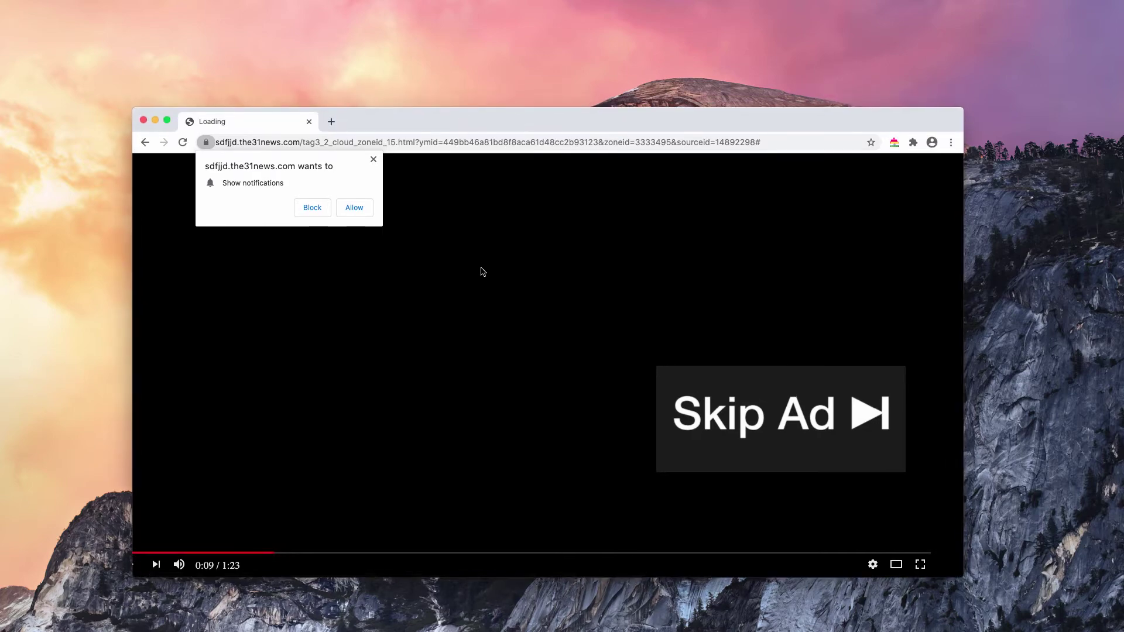
drag(492, 120, 492, 119)
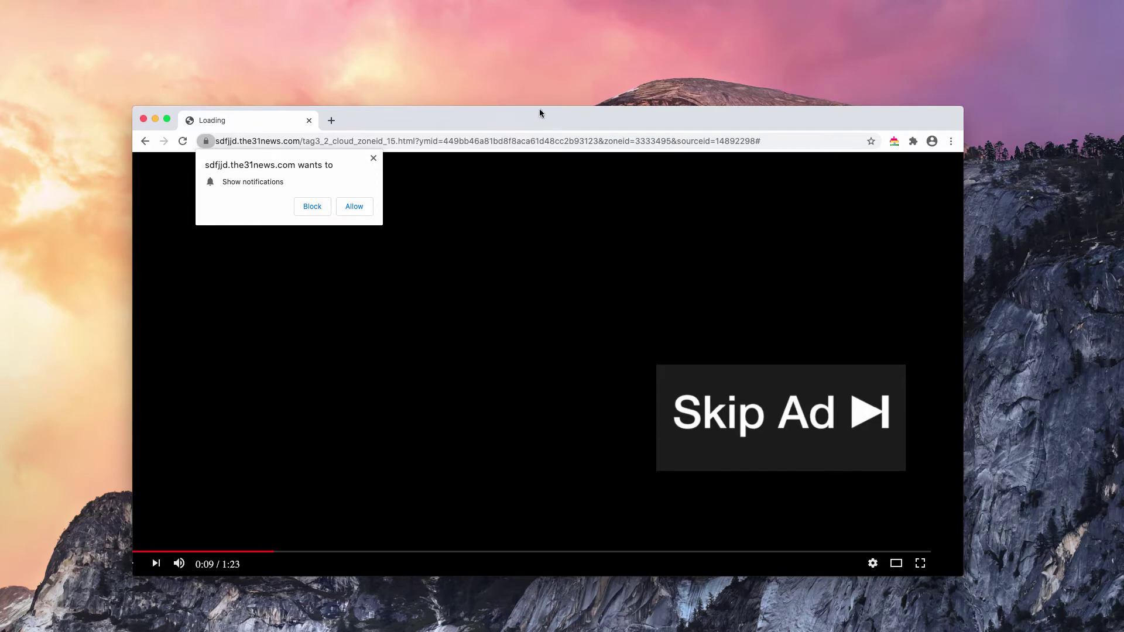
drag(540, 113, 541, 125)
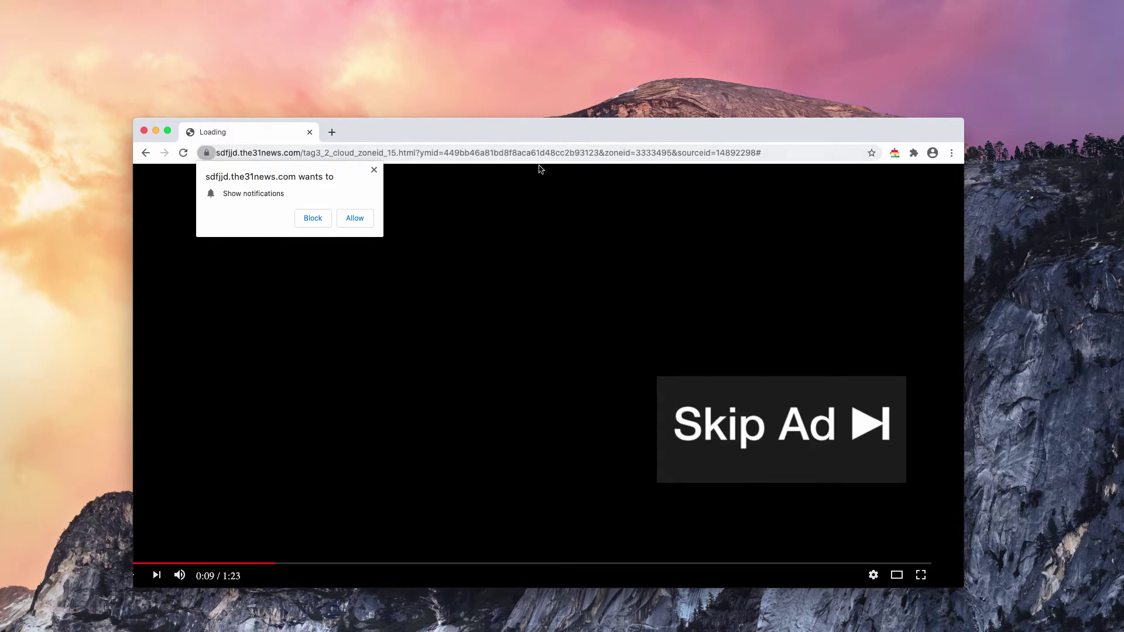
click(355, 219)
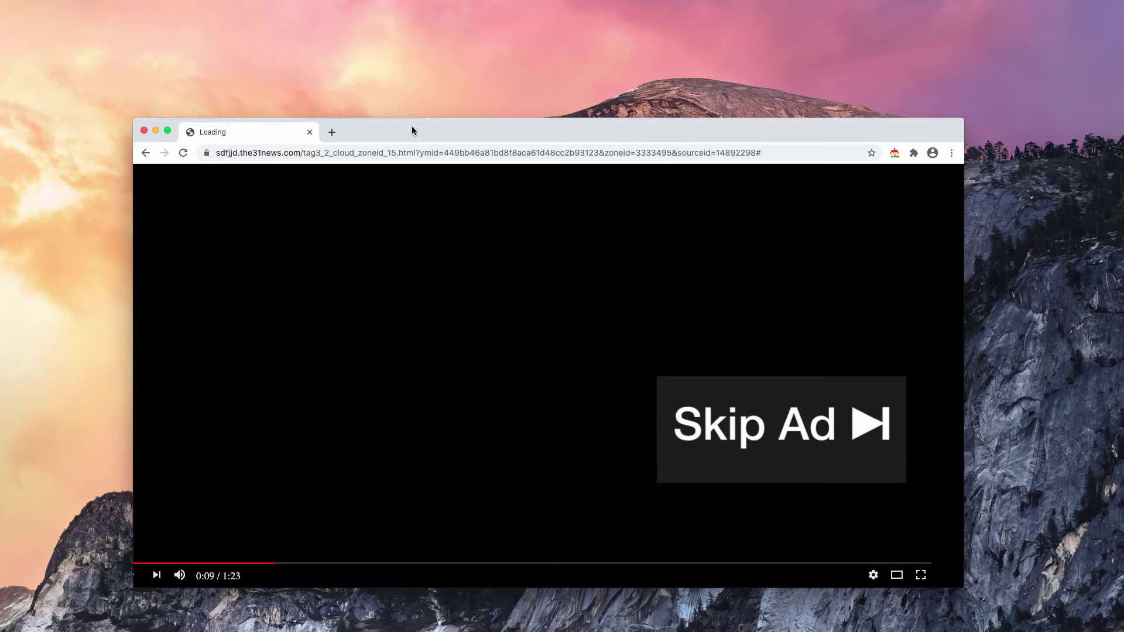
Replace the redirected Gearbest shopping tab with a blank New Tab page.
drag(412, 126, 411, 125)
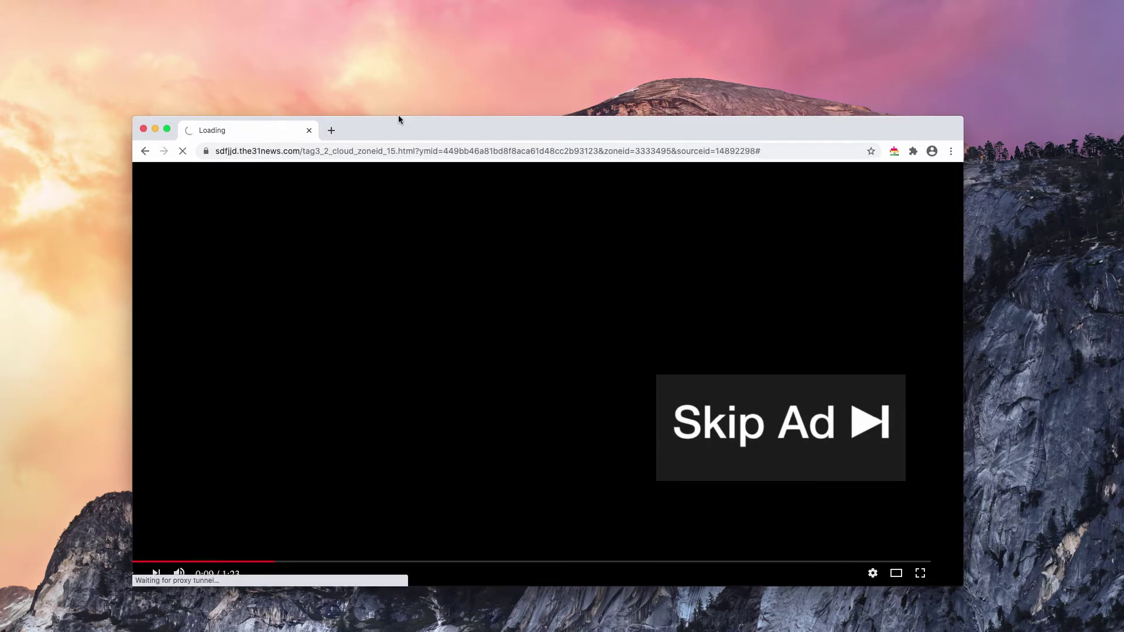
click(331, 131)
click(309, 131)
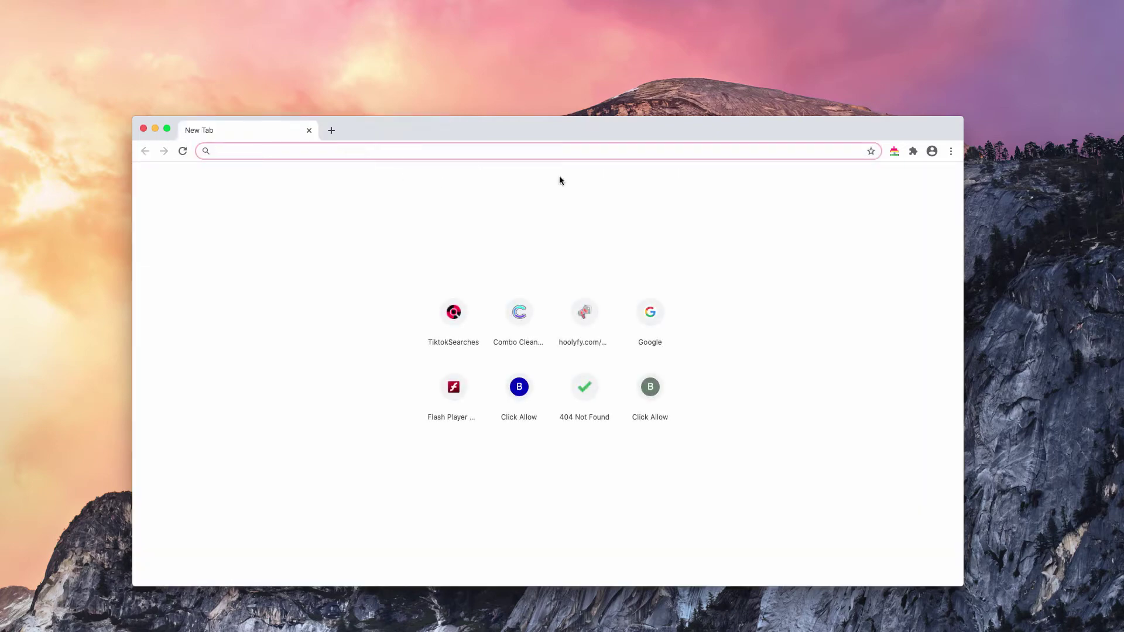
Go to Chrome Settings > Site Settings > Notifications.
click(951, 151)
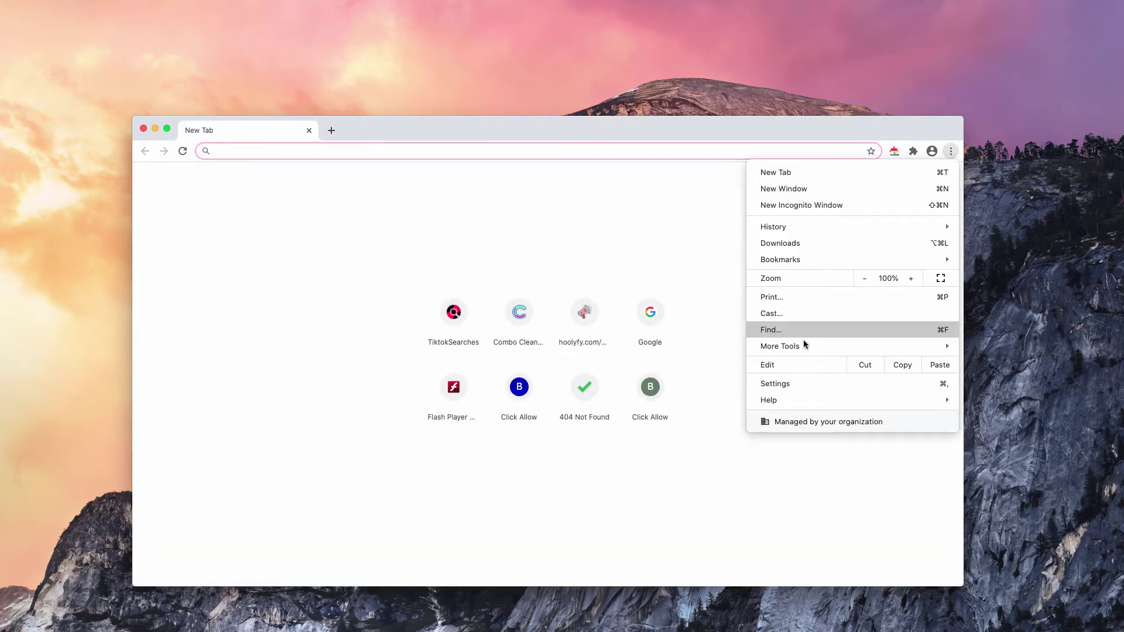
click(802, 384)
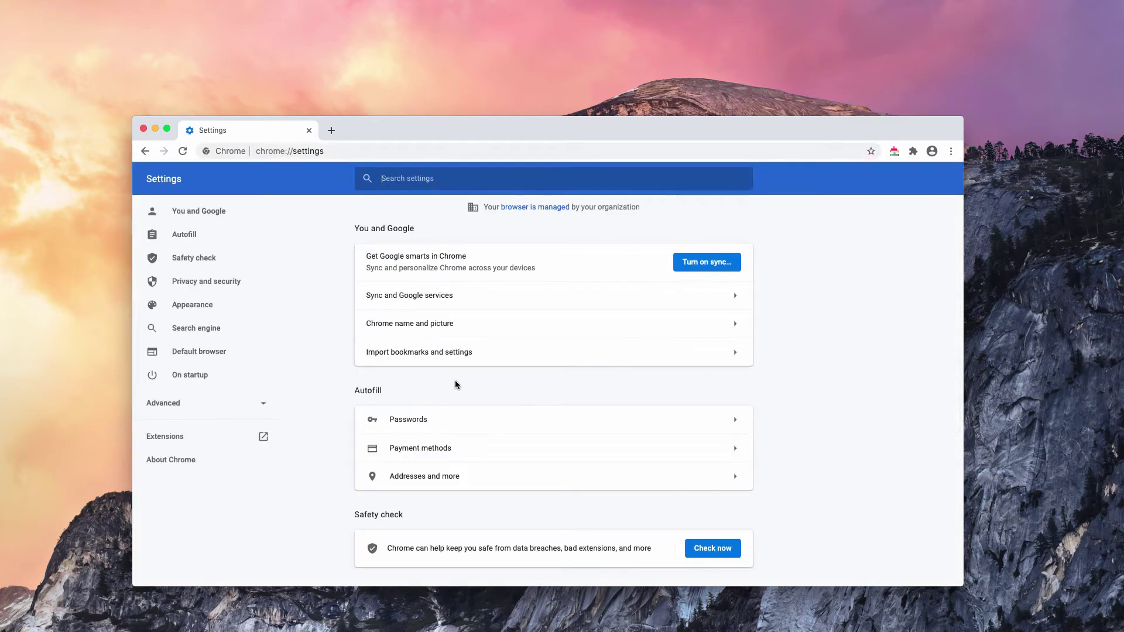
scroll(451, 392, down, 3)
scroll(448, 403, down, 2)
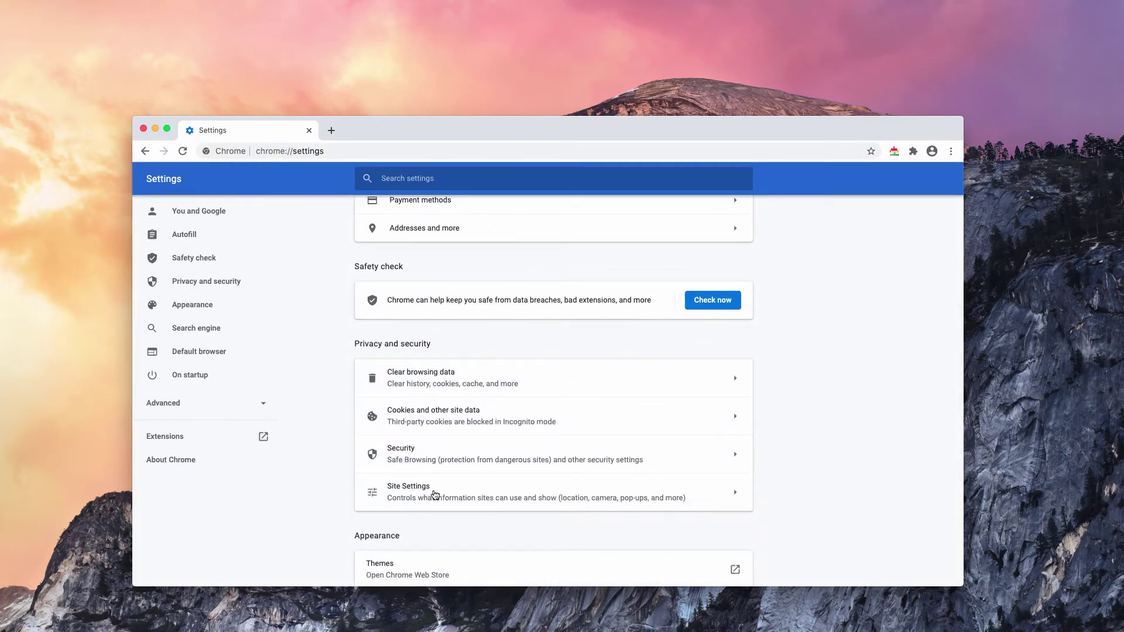
click(433, 494)
scroll(434, 494, down, 4)
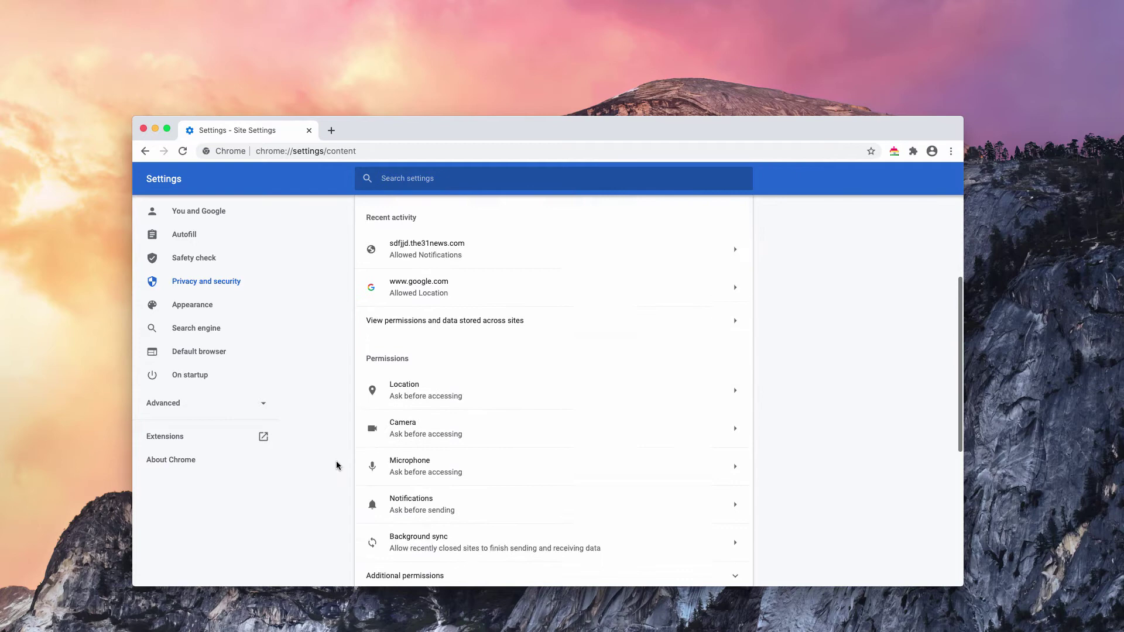
click(439, 432)
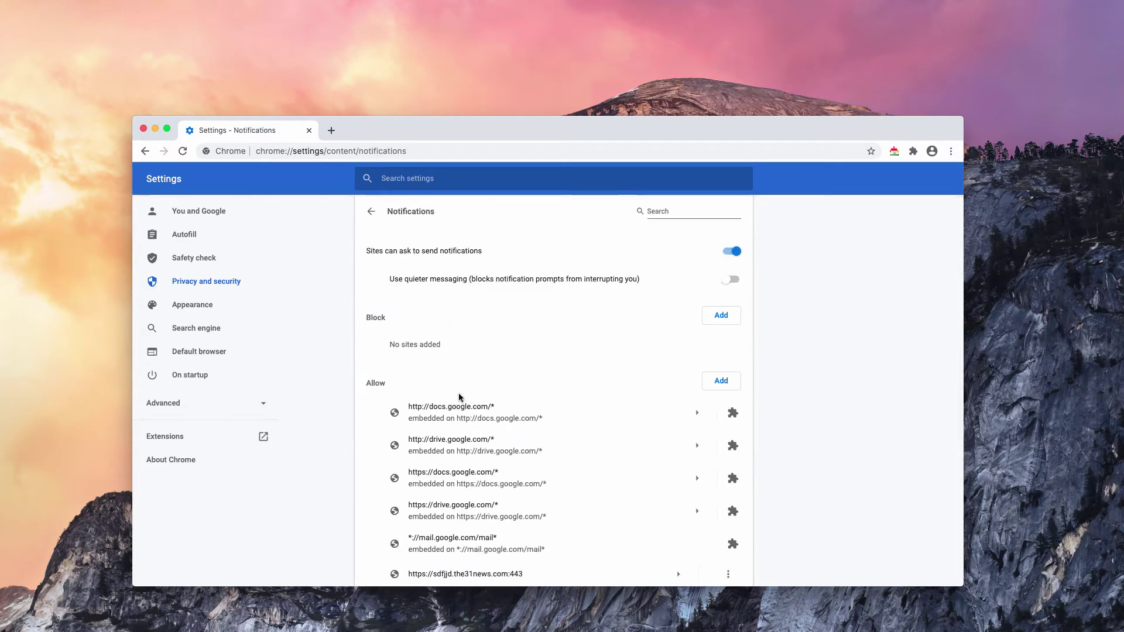
Remove sdfjjd.the31news.com:443 from the sites allowed to send notifications.
scroll(459, 398, down, 1)
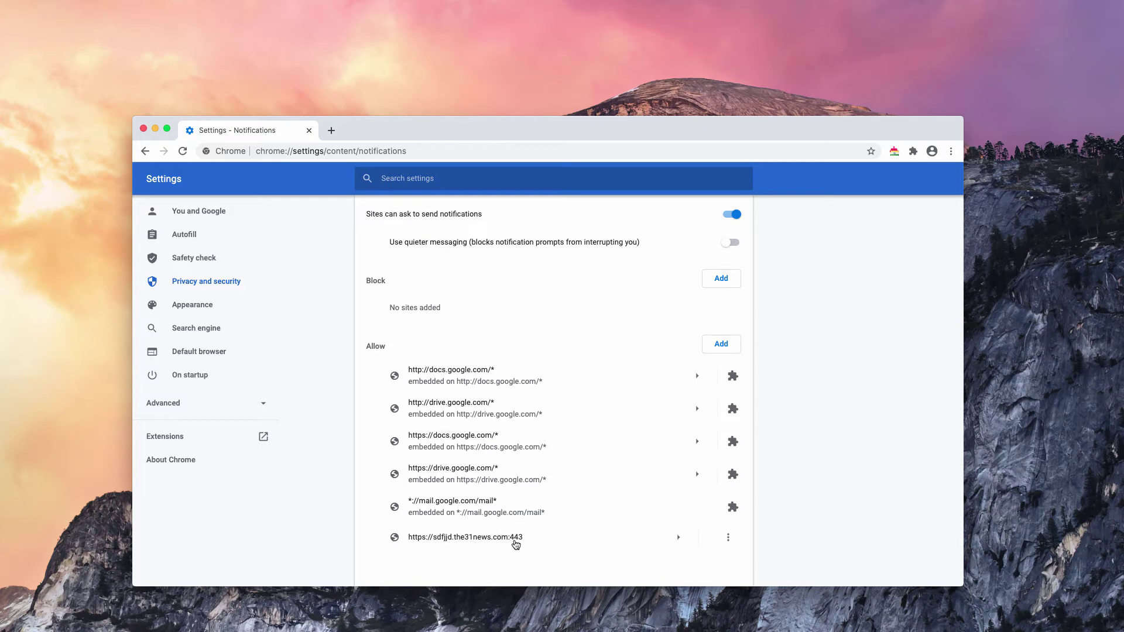
click(728, 538)
click(729, 541)
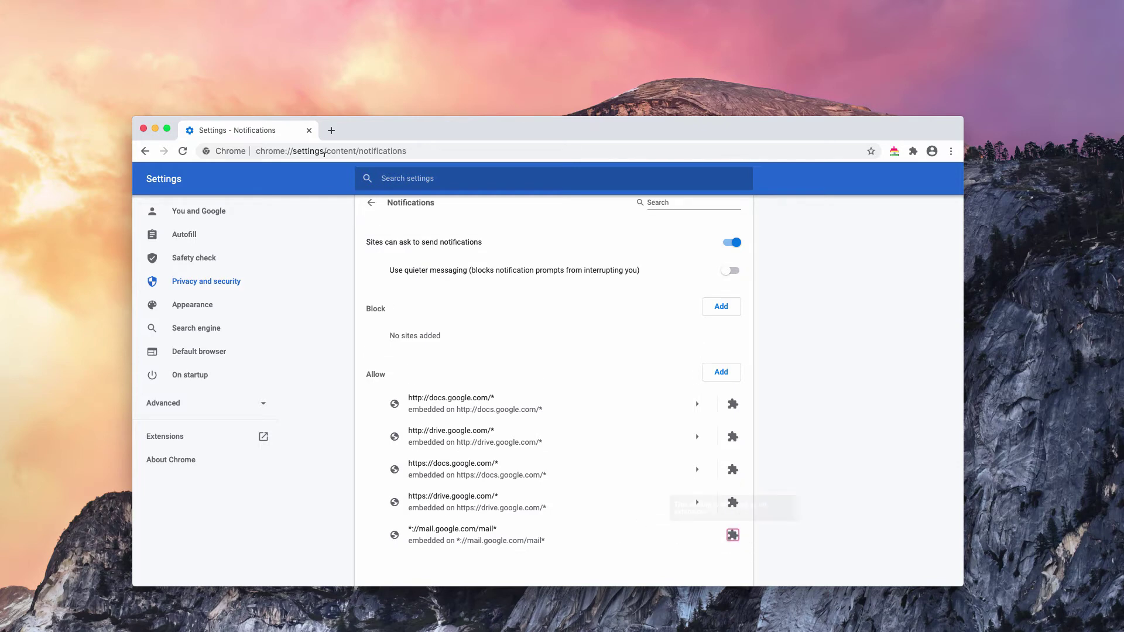
Load combocleaner.com in the address bar and highlight the full combocleaner.com URL.
click(375, 152)
text(combocleaner.com)
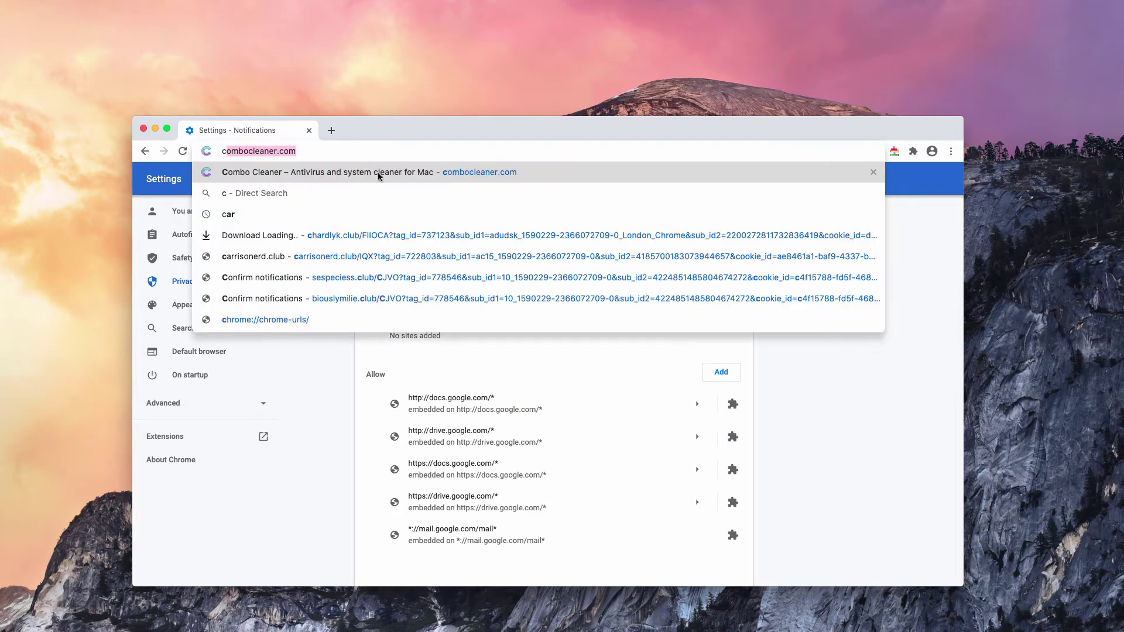
key(Return)
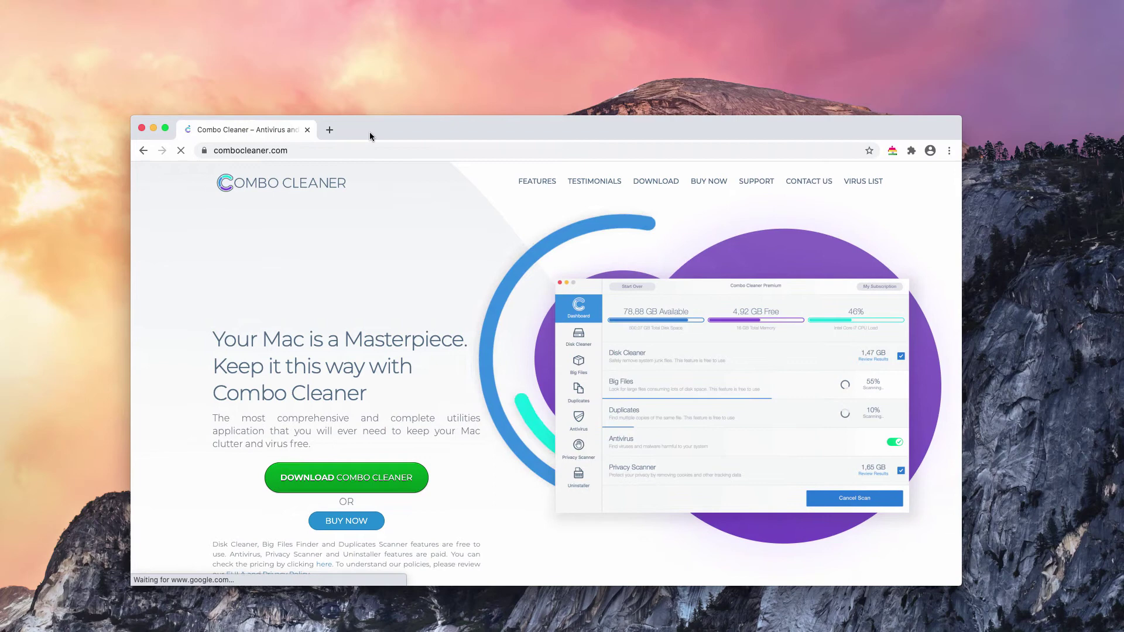
drag(371, 131, 368, 131)
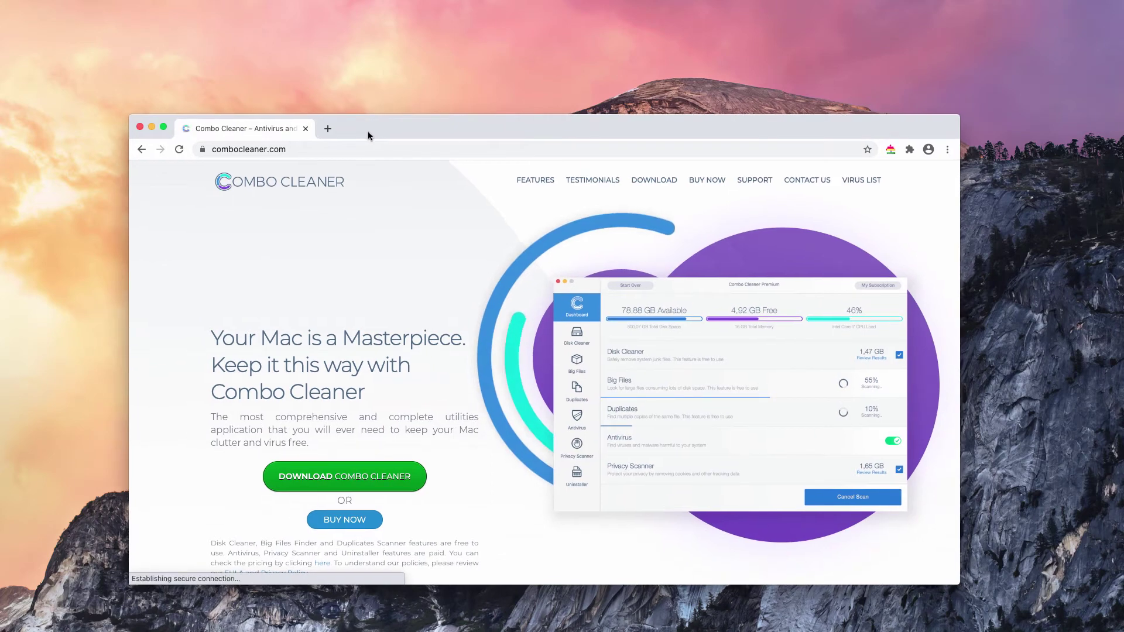
click(309, 148)
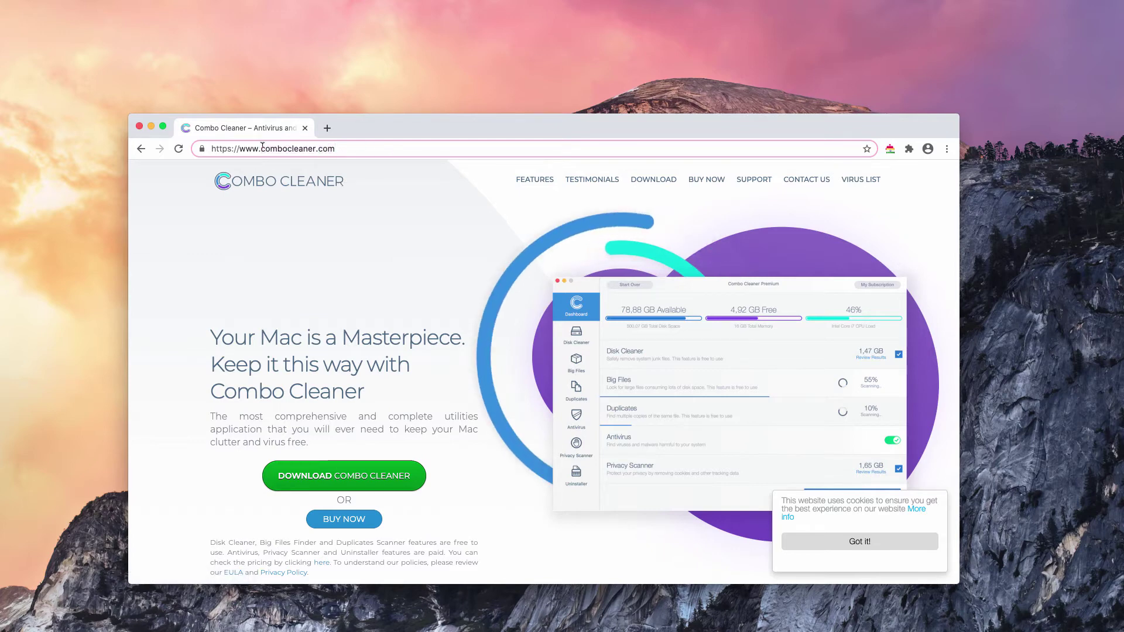
drag(261, 148, 357, 146)
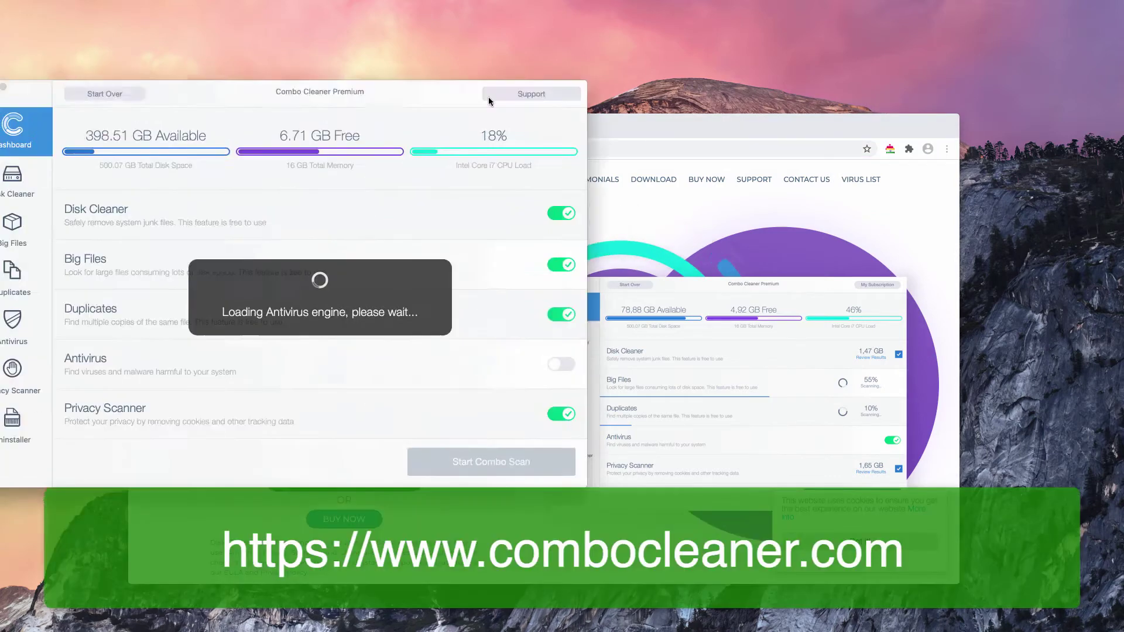
Start a Combo Scan with all five features, finding 1 antivirus threat, 1.53 GB junk, 1.32 GB privacy data.
drag(643, 134, 648, 170)
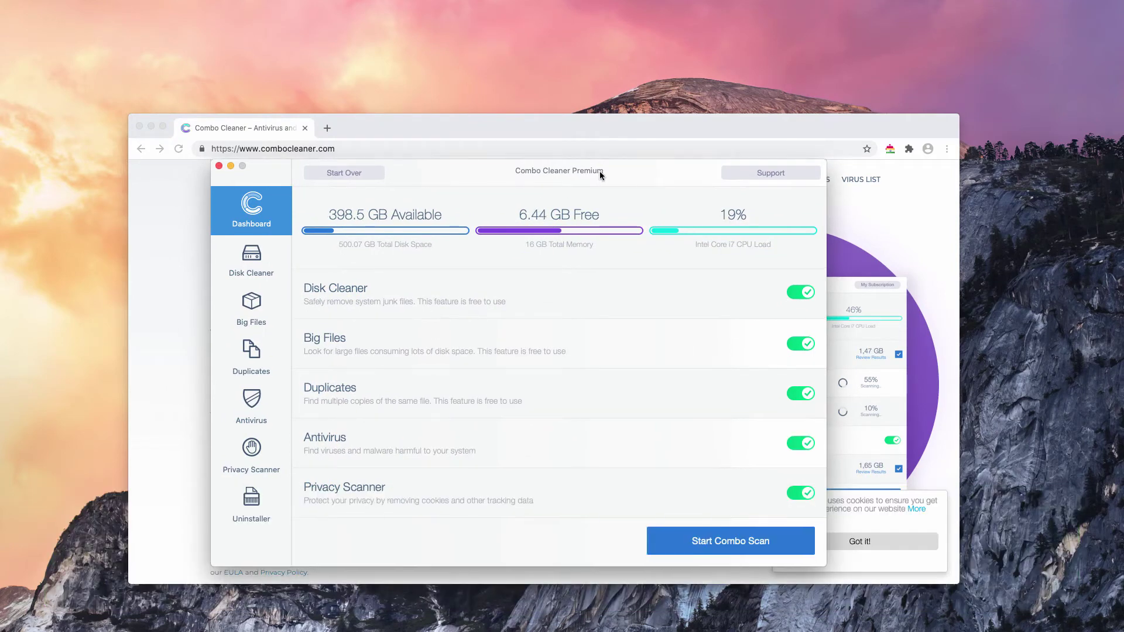
drag(599, 171, 601, 176)
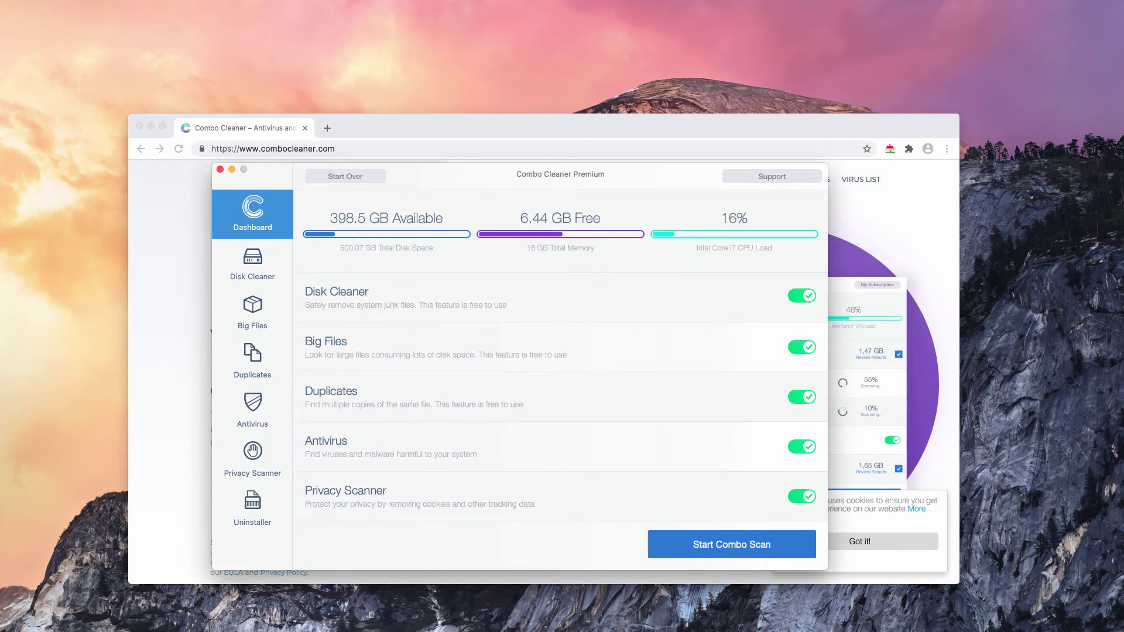
click(765, 544)
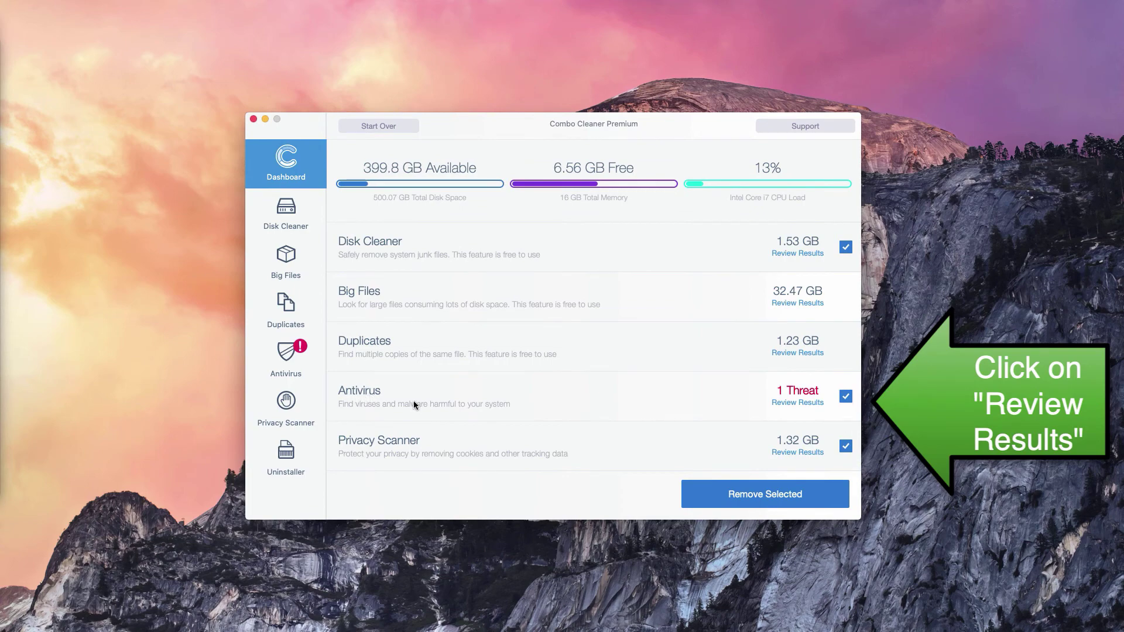
Review the Antivirus results and show the EngageSearch.app.zip adware in Finder's Downloads.
click(802, 403)
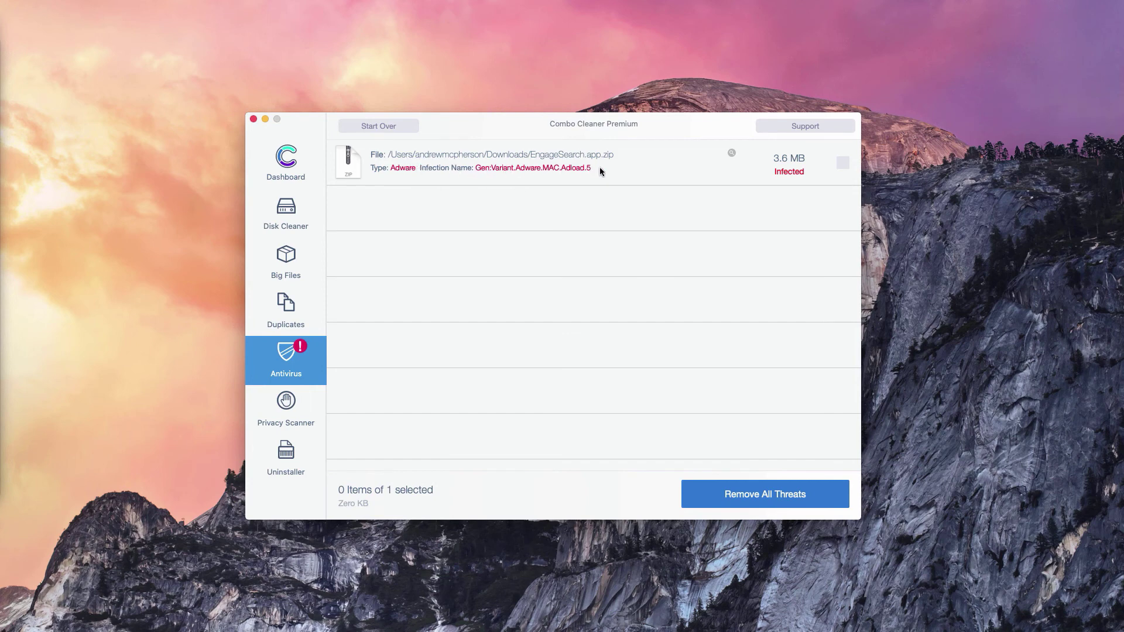
click(731, 152)
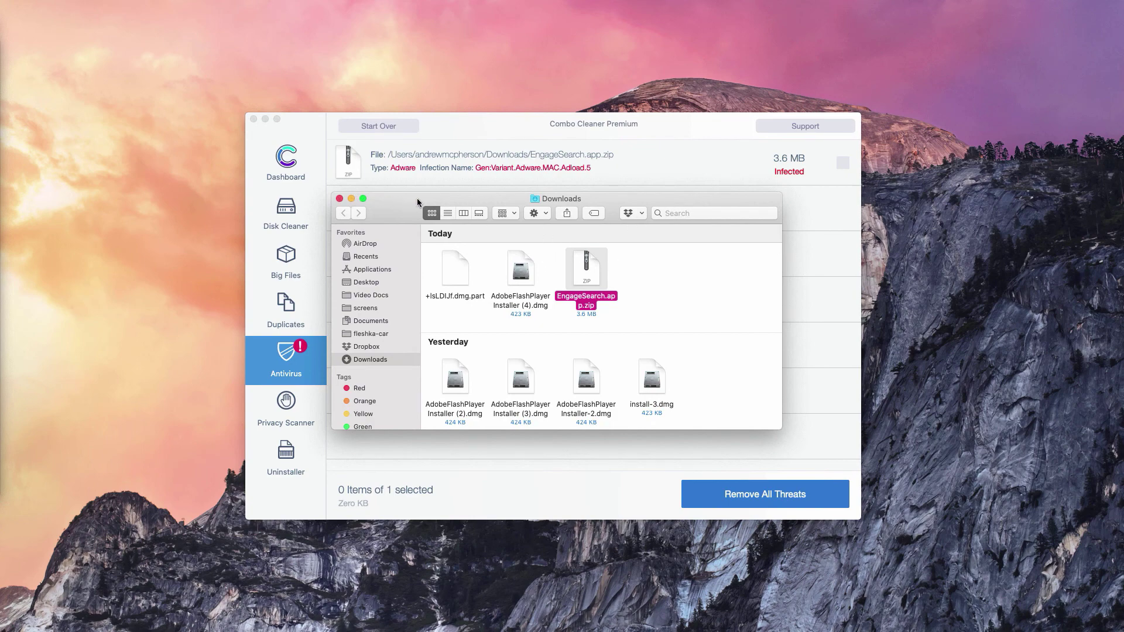
Move EngageSearch.app.zip from Downloads to the Trash and close the Finder window.
drag(417, 197, 419, 200)
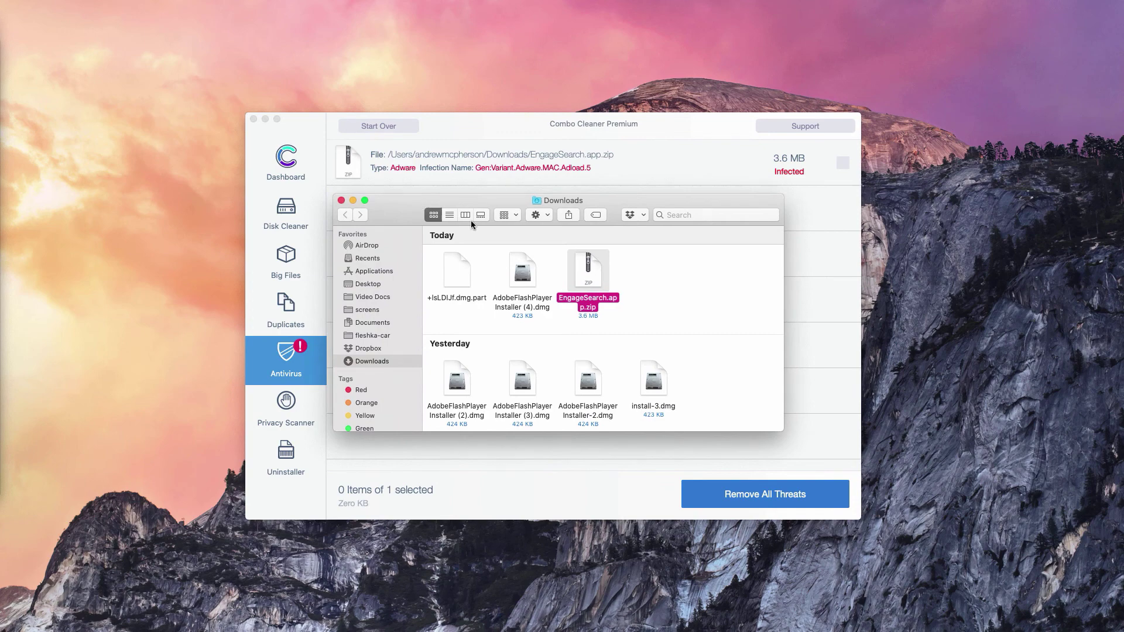
right_click(592, 282)
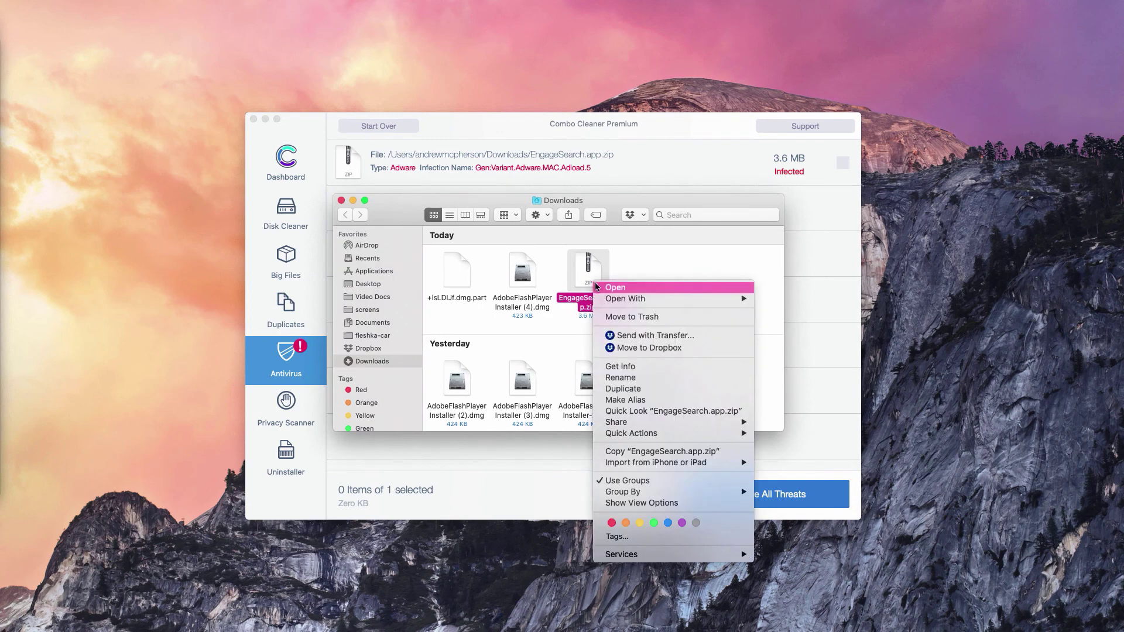
click(628, 317)
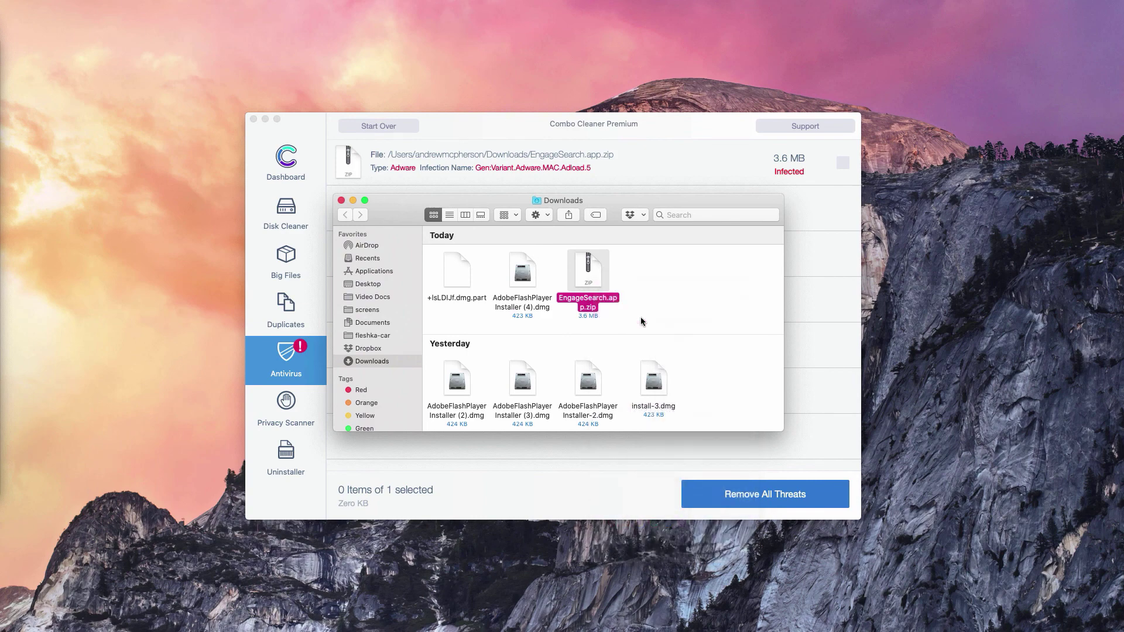
click(342, 200)
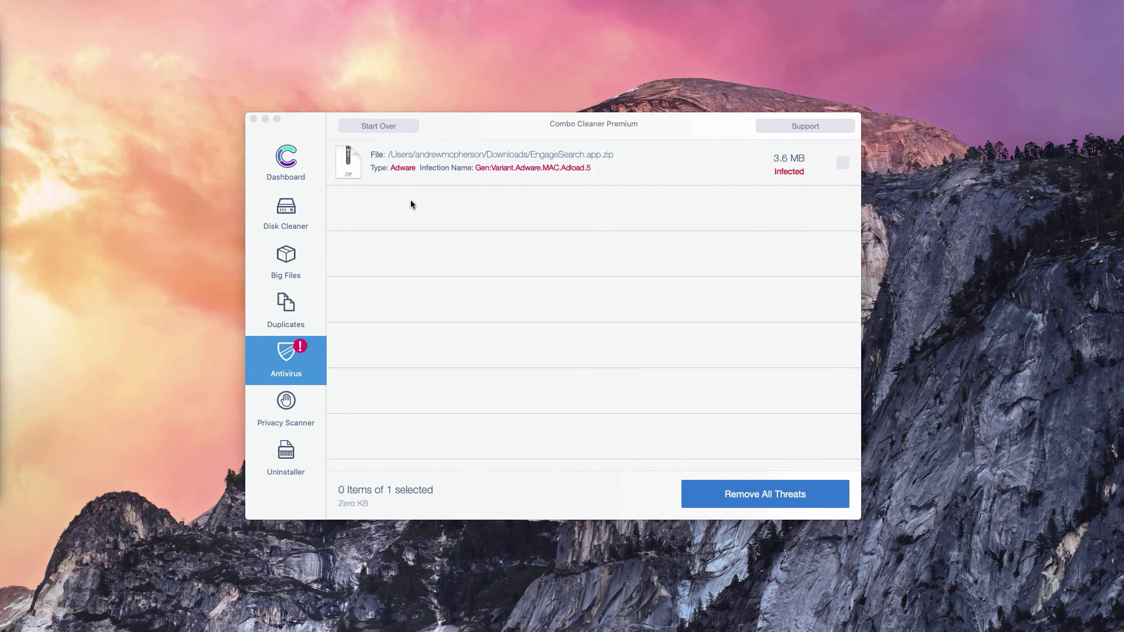
click(557, 127)
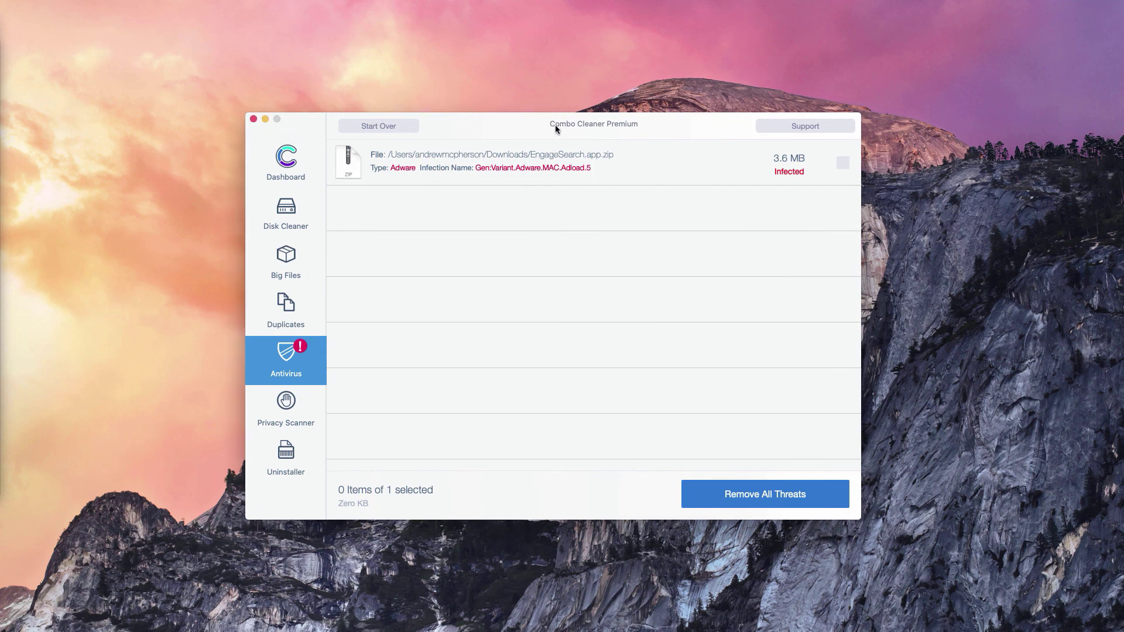